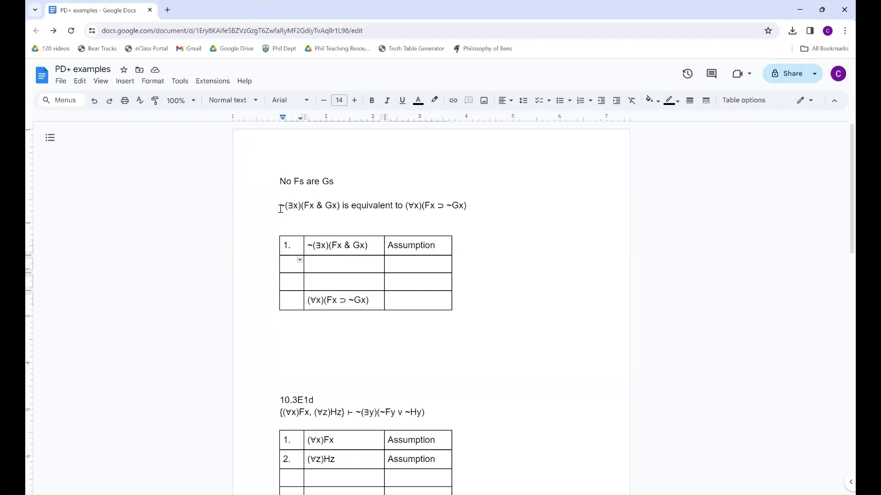
Examine the two equivalent formulas, ~(∃x)(Fx & Gx) and (∀x)(Fx ⊃ ~Gx), under "No Fs are Gs"
{"action": "left_click_drag", "start_coordinate": [280, 206], "coordinate": [340, 206]}
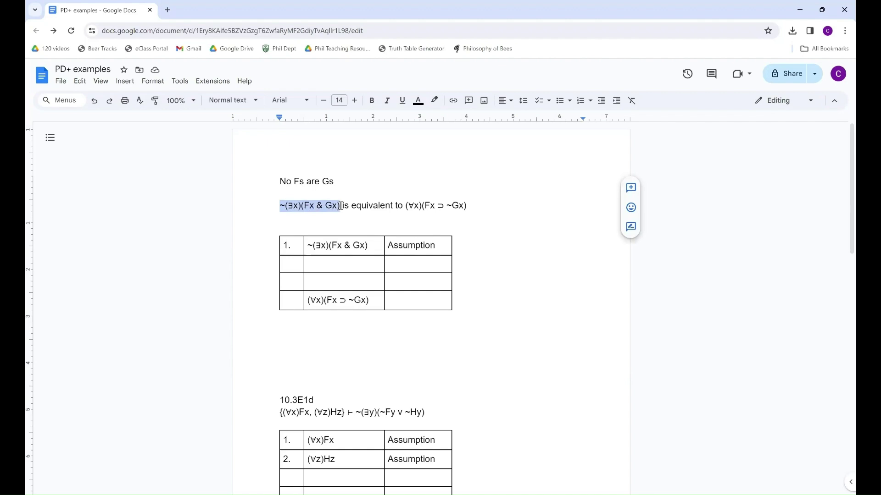
{"action": "left_click_drag", "start_coordinate": [404, 206], "coordinate": [473, 206]}
{"action": "left_click", "coordinate": [480, 205]}
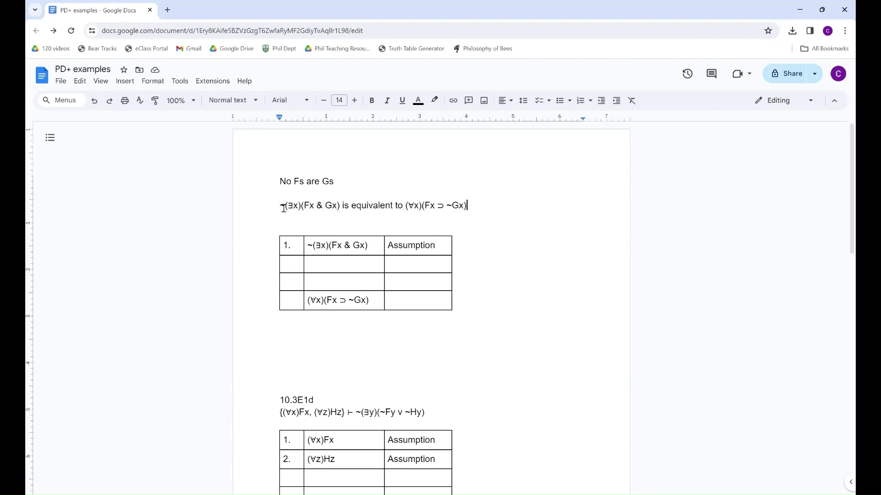
{"action": "left_click_drag", "start_coordinate": [279, 207], "coordinate": [340, 206]}
{"action": "mouse_move", "coordinate": [405, 206]}
{"action": "left_mouse_down"}
{"action": "mouse_move", "coordinate": [467, 205]}
{"action": "mouse_move", "coordinate": [405, 206]}
{"action": "left_mouse_up"}
{"action": "left_click", "coordinate": [467, 205]}
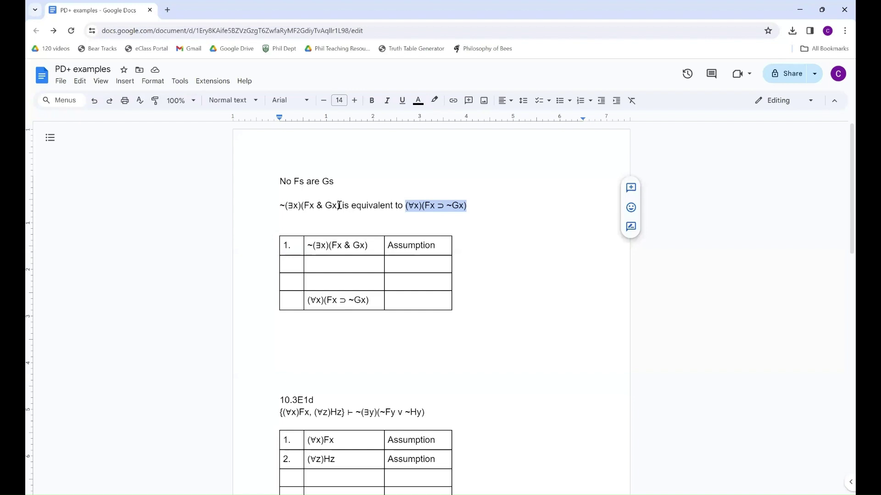
{"action": "left_click_drag", "start_coordinate": [340, 206], "coordinate": [275, 205]}
{"action": "left_click", "coordinate": [295, 216]}
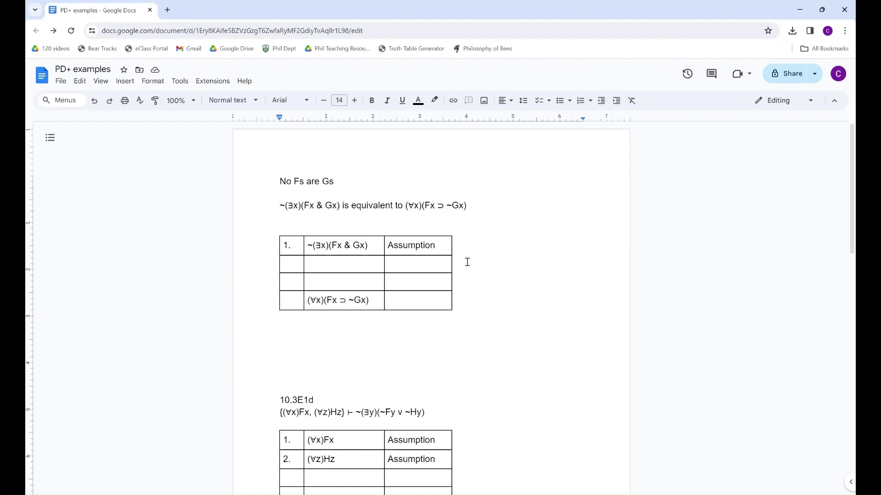
Fill line 2 of the first derivation with the formula (∀x)~(Fx & Gx) and the justification 1 QN
{"action": "left_click", "coordinate": [289, 265]}
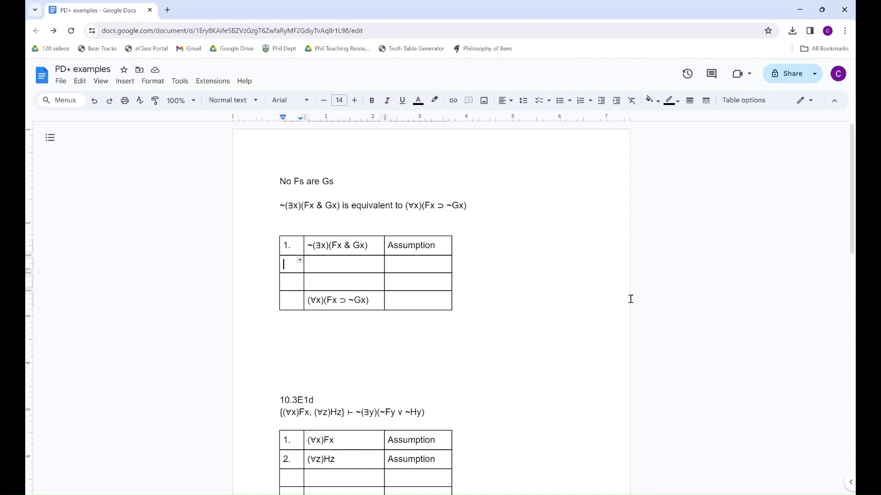
{"action": "type", "text": "2."}
{"action": "key", "text": "Tab"}
{"action": "type", "text": "(∀x) "}
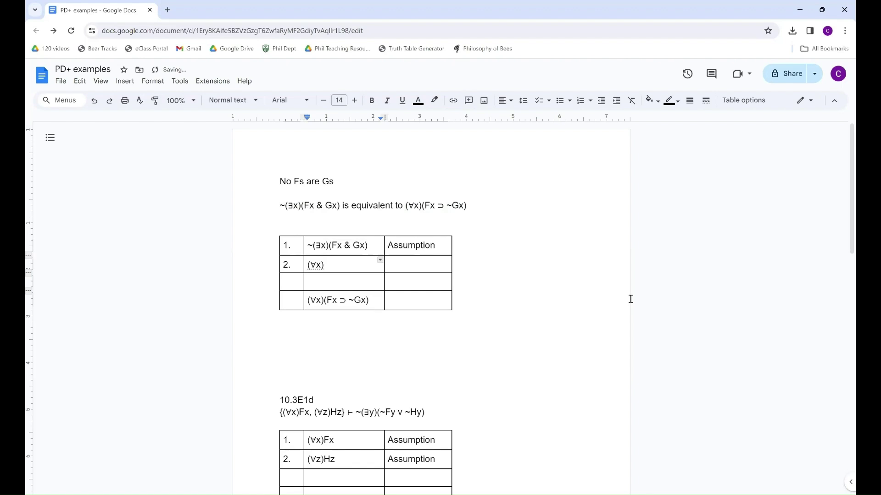
{"action": "type", "text": "~(Fx & Gx)"}
{"action": "left_click", "coordinate": [329, 265]}
{"action": "key", "text": "BackSpace"}
{"action": "left_click", "coordinate": [406, 262]}
{"action": "type", "text": "1 QN"}
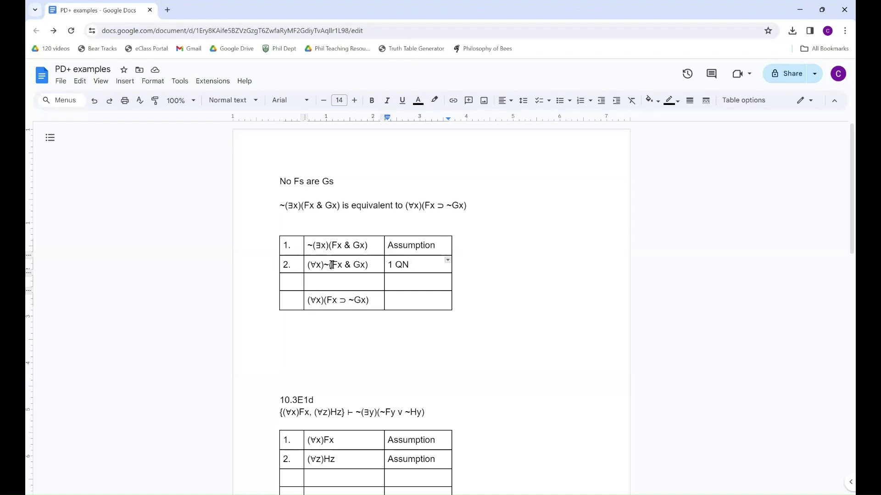
Number the third row of the first derivation 3. and enter the formula (∀x)(~Fx v ~Gx)
{"action": "left_click_drag", "start_coordinate": [324, 265], "coordinate": [374, 264]}
{"action": "left_click", "coordinate": [375, 264]}
{"action": "left_click_drag", "start_coordinate": [369, 300], "coordinate": [325, 301]}
{"action": "left_click", "coordinate": [341, 266]}
{"action": "left_click", "coordinate": [291, 279]}
{"action": "type", "text": "3."}
{"action": "left_click", "coordinate": [337, 281]}
{"action": "type", "text": "(∀x) "}
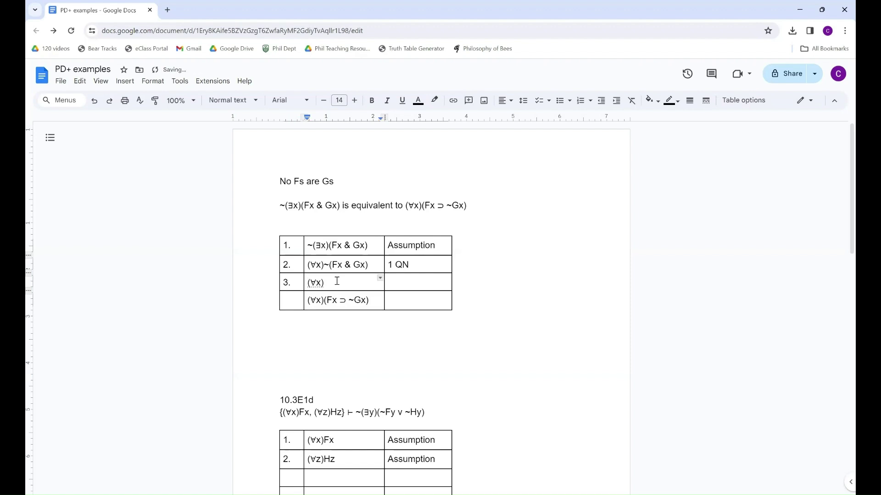
{"action": "type", "text": "("}
{"action": "type", "text": "~∃"}
{"action": "type", "text": "x"}
{"action": "type", "text": " v "}
{"action": "type", "text": "~G"}
{"action": "type", "text": "x"}
{"action": "key", "text": "BackSpace"}
{"action": "key", "text": "BackSpace"}
{"action": "type", "text": "Gx)"}
{"action": "left_click", "coordinate": [329, 282]}
{"action": "key", "text": "BackSpace"}
Enter 2 DeM as the justification for line 3 of the first derivation
{"action": "left_click", "coordinate": [415, 280]}
{"action": "type", "text": "2 Dem"}
{"action": "key", "text": "BackSpace"}
{"action": "type", "text": "M"}
Number the conclusion (∀x)(Fx ⊃ ~Gx) as line 4 and justify it with 3 Impl
{"action": "left_click", "coordinate": [286, 303]}
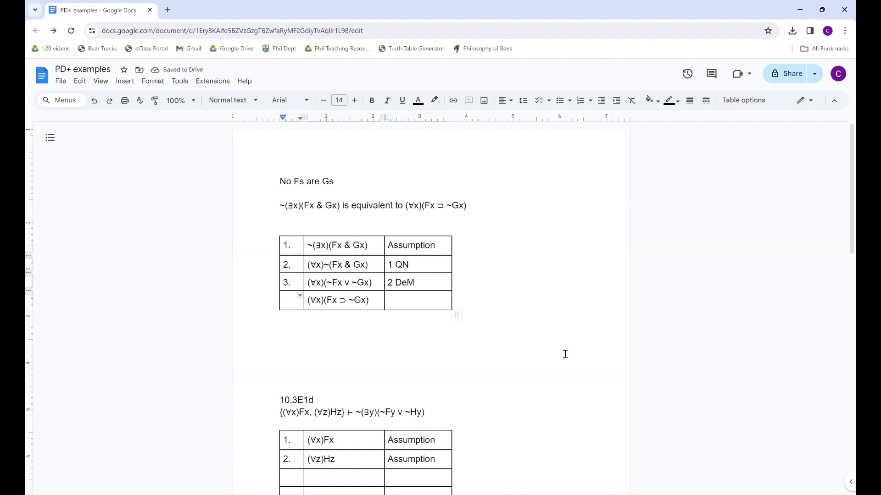
{"action": "type", "text": "4."}
{"action": "left_click", "coordinate": [400, 304]}
{"action": "type", "text": "3 Impl"}
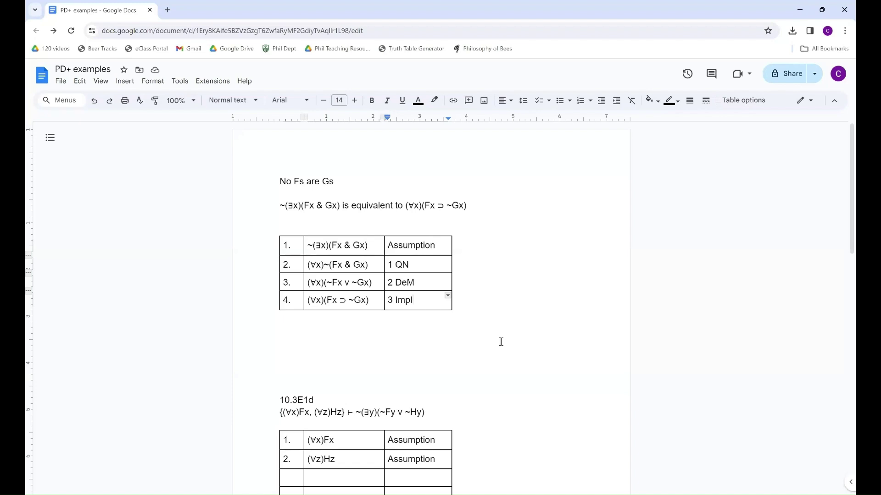
In the 10.3E1d derivation, enter QN as the justification for the conclusion ~(∃y)(~Fy v ~Hy)
{"action": "scroll", "coordinate": [501, 341], "scroll_direction": "down", "scroll_amount": 2}
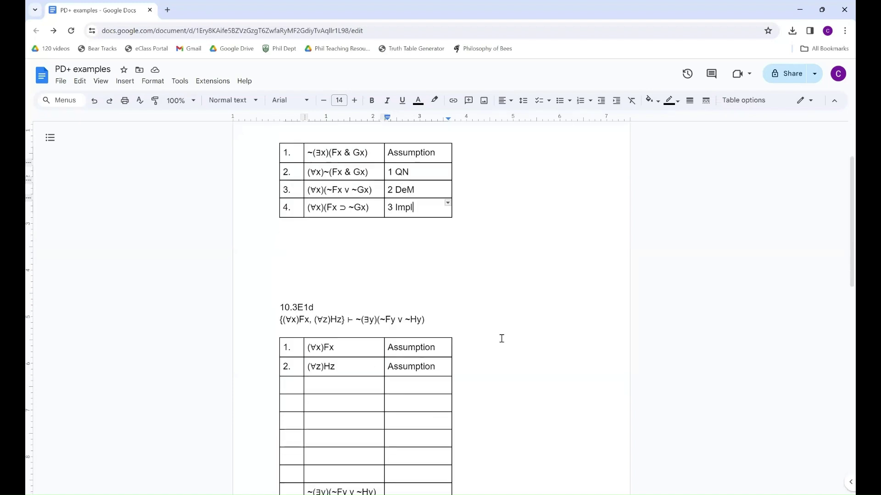
{"action": "scroll", "coordinate": [501, 338], "scroll_direction": "down", "scroll_amount": 2}
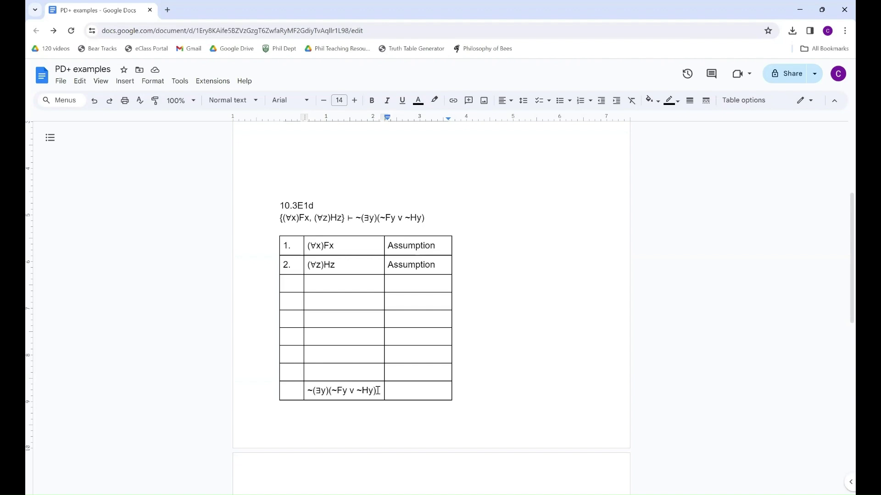
{"action": "left_click_drag", "start_coordinate": [378, 391], "coordinate": [313, 391]}
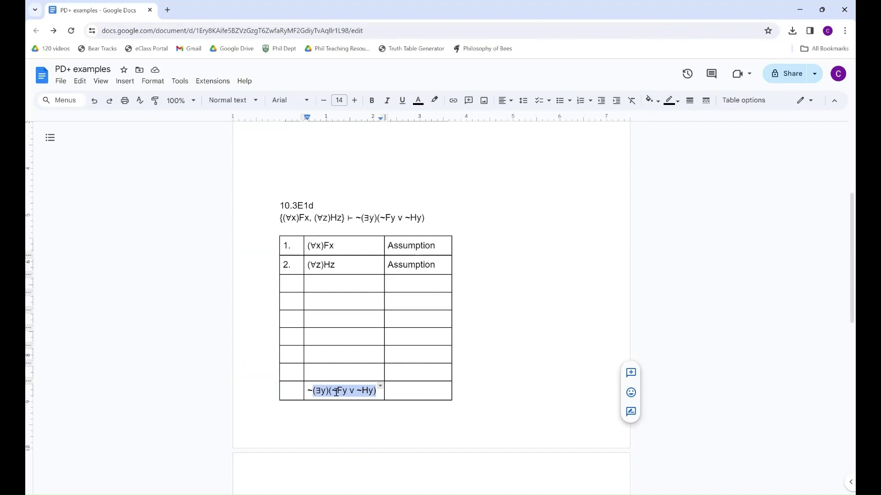
{"action": "left_click", "coordinate": [315, 371]}
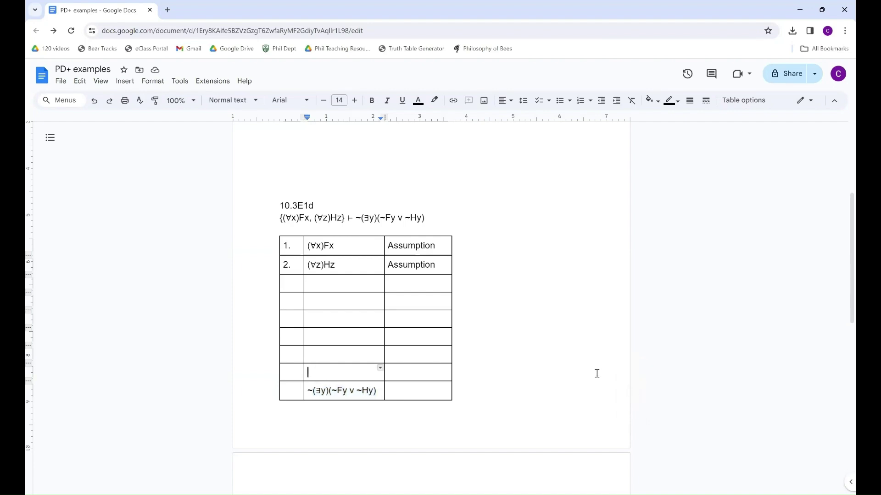
{"action": "left_click", "coordinate": [412, 389]}
{"action": "type", "text": "QN"}
Enter the formula (∀y)~(~Fy v ~Hy) in the row directly above the 10.3E1d conclusion
{"action": "key", "text": "Up"}
{"action": "key", "text": "Left"}
{"action": "type", "text": "/ally "}
{"action": "type", "text": "~"}
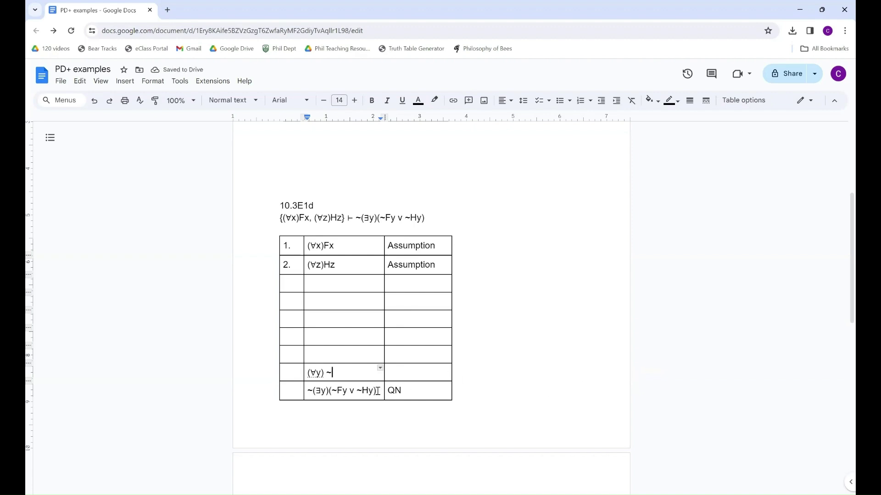
{"action": "left_click_drag", "start_coordinate": [377, 390], "coordinate": [329, 394]}
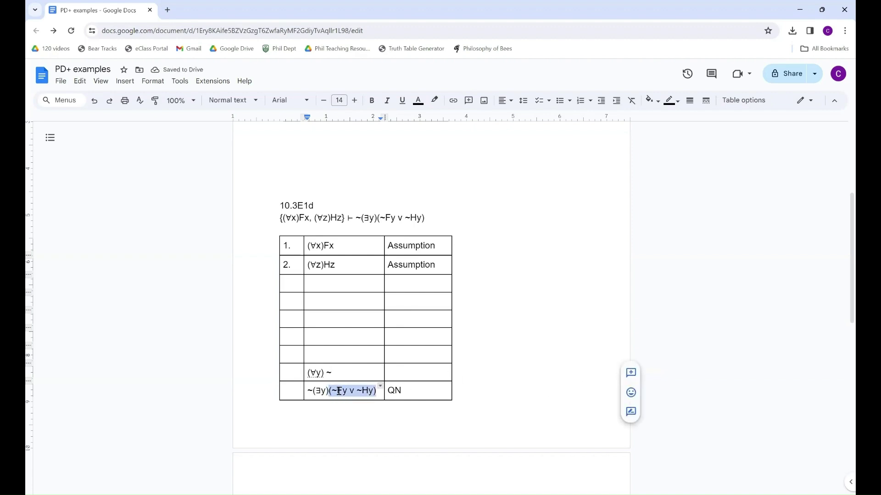
{"action": "left_click", "coordinate": [334, 370]}
{"action": "type", "text": "(~Fy v ~Hy)"}
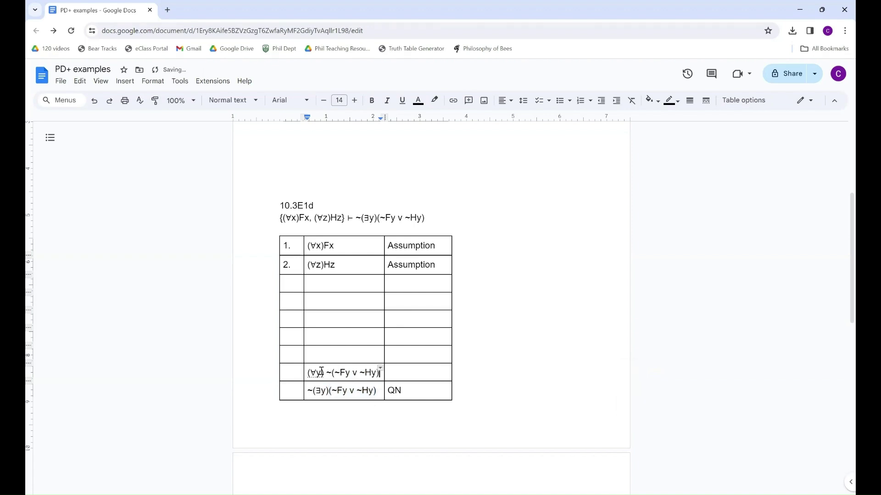
{"action": "left_click", "coordinate": [325, 372]}
{"action": "key", "text": "BackSpace"}
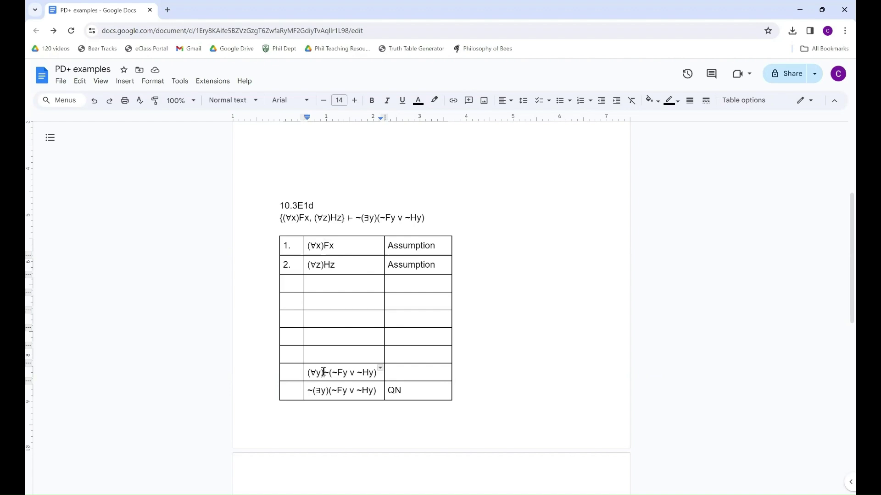
{"action": "left_click", "coordinate": [323, 372]}
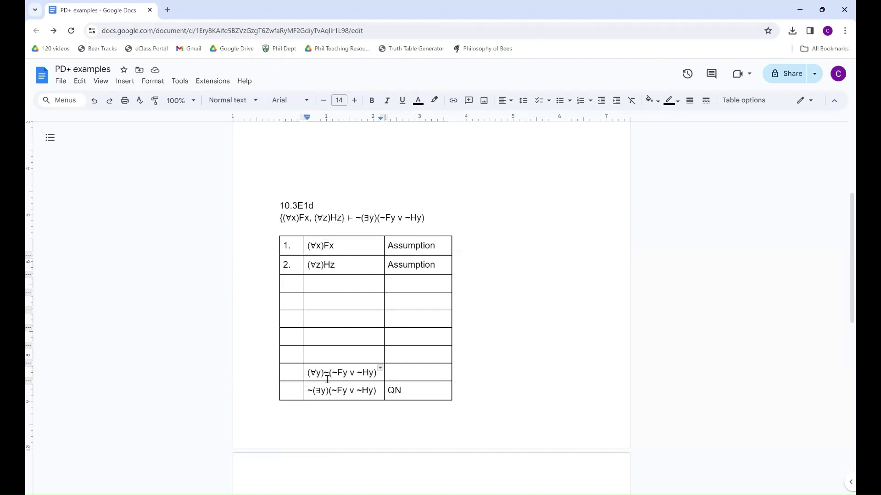
Enter ∀I as the justification for (∀y)~(~Fy v ~Hy)
{"action": "left_click", "coordinate": [497, 357]}
{"action": "left_click", "coordinate": [412, 372]}
{"action": "type", "text": "/a I"}
{"action": "key", "text": "Left"}
{"action": "key", "text": "BackSpace"}
{"action": "key", "text": "Up"}
{"action": "key", "text": "Left"}
Enter the instance ~(~Fa v ~Ha) in the row above (∀y)~(~Fy v ~Hy)
{"action": "left_click_drag", "start_coordinate": [378, 372], "coordinate": [326, 375]}
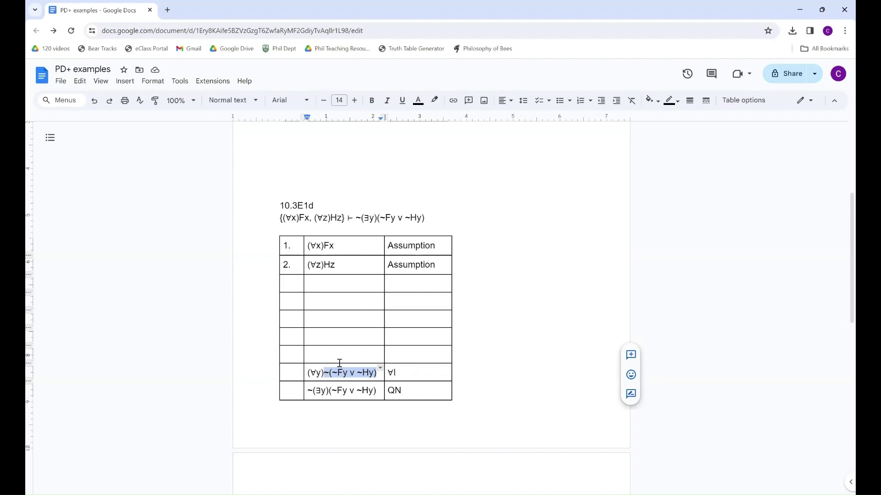
{"action": "left_click", "coordinate": [335, 356]}
{"action": "type", "text": "~("}
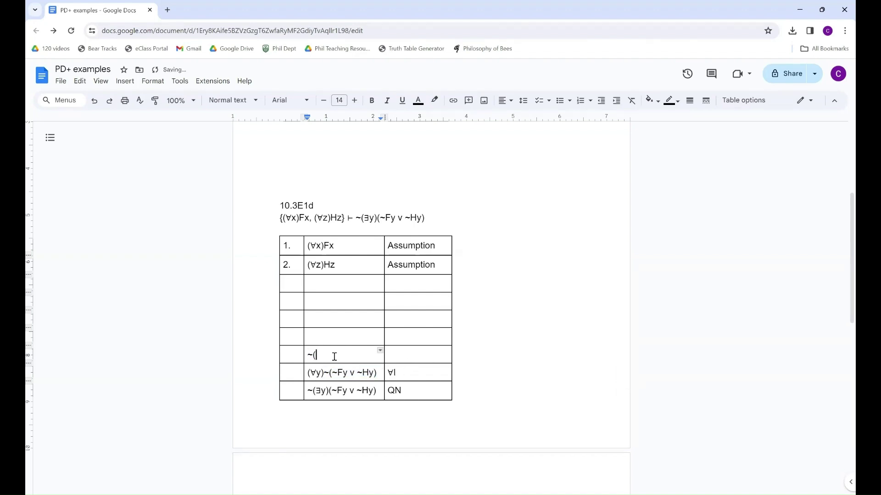
{"action": "type", "text": "~Fa v ~Ha)"}
Fill line 3 of the 10.3E1d derivation with the formula Fa and the justification ∀E
{"action": "left_click", "coordinate": [289, 283]}
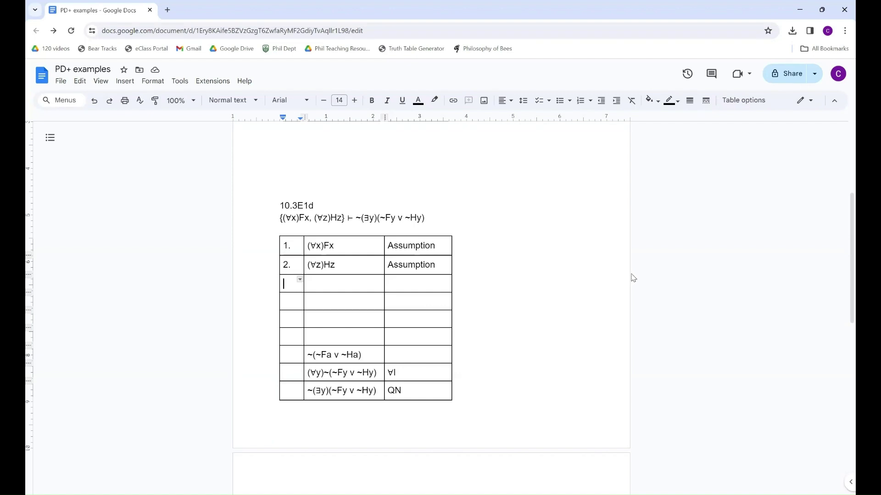
{"action": "type", "text": "3."}
{"action": "left_click", "coordinate": [333, 288]}
{"action": "type", "text": "Fa"}
{"action": "left_click", "coordinate": [419, 285]}
{"action": "type", "text": "∀I"}
{"action": "key", "text": "BackSpace"}
{"action": "type", "text": "E"}
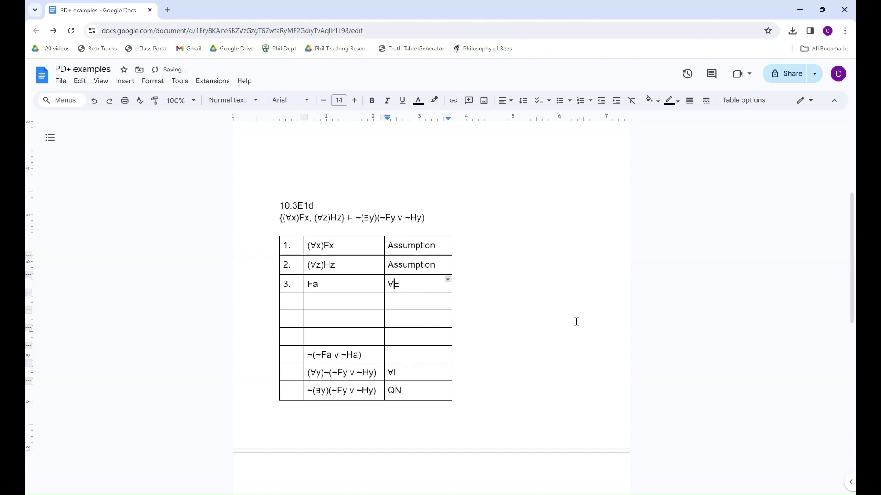
Fill line 4 with Ha justified by 2 ∀E, and add the reference 1 to line 3's justification
{"action": "key", "text": "Tab"}
{"action": "type", "text": "4."}
{"action": "key", "text": "Tab"}
{"action": "type", "text": "Ha"}
{"action": "key", "text": "Tab"}
{"action": "key", "text": "Up"}
{"action": "type", "text": "1"}
{"action": "key", "text": "Down"}
{"action": "type", "text": "2 ∀"}
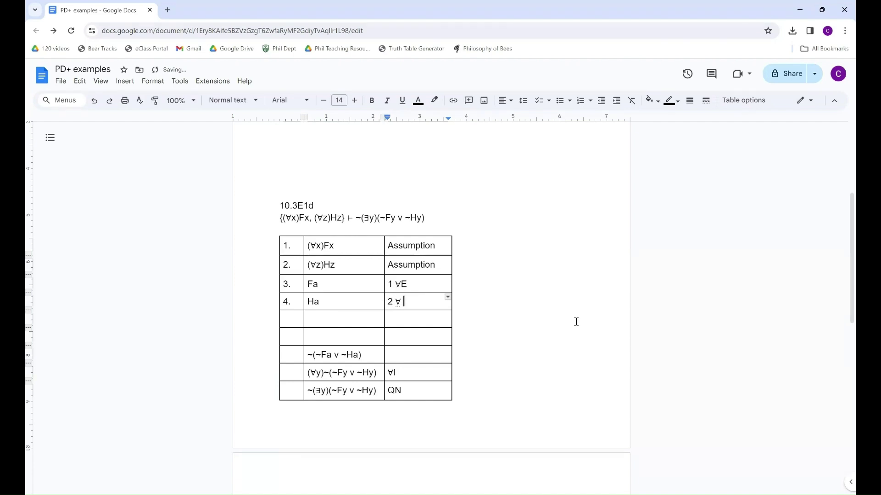
{"action": "type", "text": "E"}
Fill line 5 with the formula Fa & Ha and the justification 3, 4 &I
{"action": "left_click", "coordinate": [290, 317]}
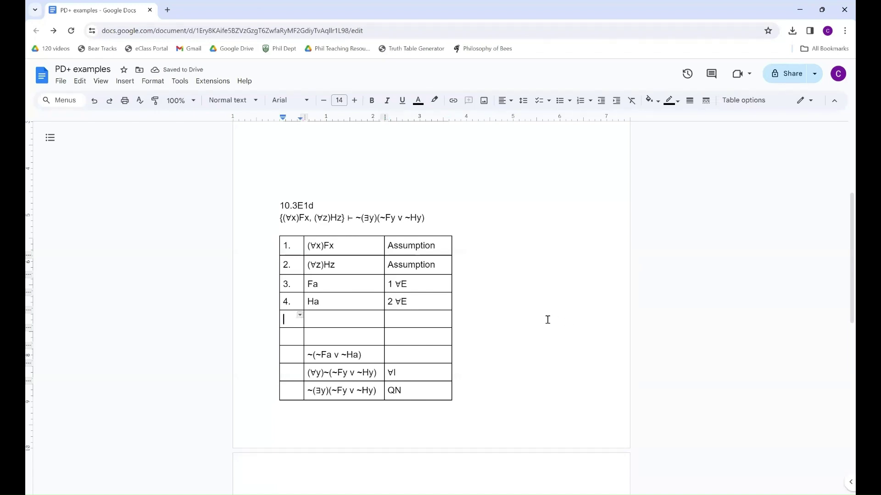
{"action": "type", "text": "5."}
{"action": "left_click", "coordinate": [327, 316]}
{"action": "type", "text": "Fa & Ha"}
{"action": "left_click", "coordinate": [409, 320]}
{"action": "type", "text": "3, 4 &I"}
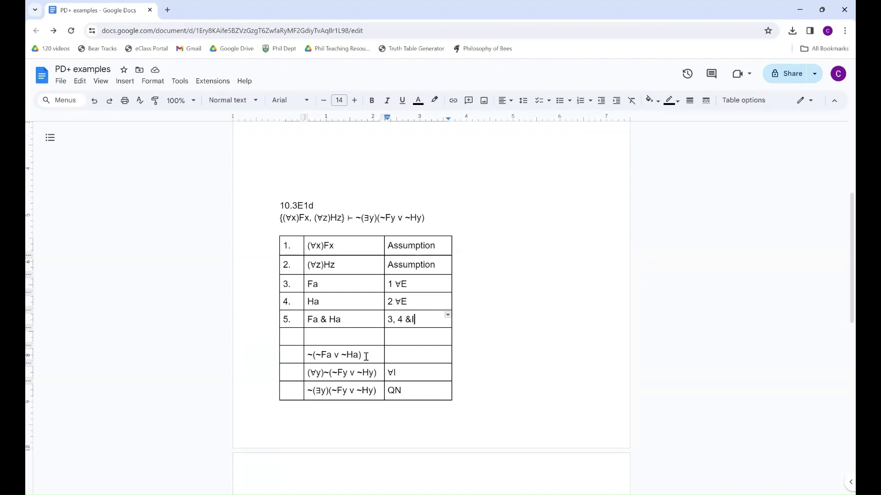
Enter DeM as the justification for ~(~Fa v ~Ha)
{"action": "left_click", "coordinate": [406, 355]}
{"action": "type", "text": "DeM"}
{"action": "left_click", "coordinate": [312, 355]}
Fill line 6 with the formula ~~(Fa & Ha) and the justification 5 DN
{"action": "left_click", "coordinate": [295, 335]}
{"action": "type", "text": "6."}
{"action": "left_click", "coordinate": [333, 338]}
{"action": "type", "text": "~~(Fa & Ha)"}
{"action": "left_click", "coordinate": [410, 341]}
{"action": "type", "text": "5 DN"}
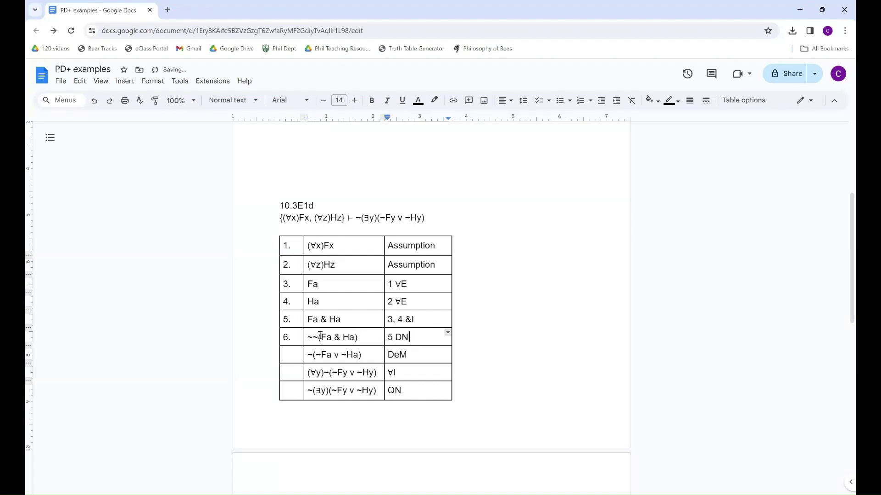
Number ~(~Fa v ~Ha) as line 7 and add the reference 6 before its DeM justification
{"action": "left_click", "coordinate": [295, 353]}
{"action": "type", "text": "7."}
{"action": "left_click", "coordinate": [387, 355]}
{"action": "type", "text": "6"}
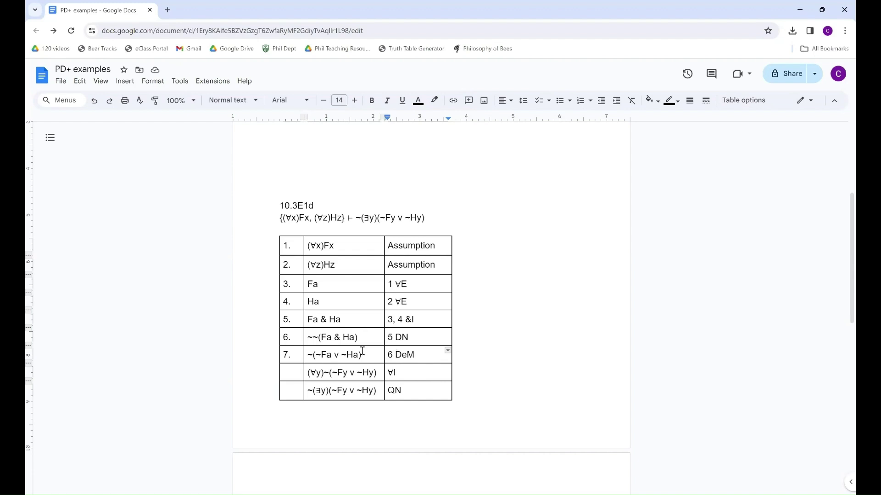
Number the last two rows 8 and 9, completing their justifications as 7 ∀I and 8 QN
{"action": "left_click", "coordinate": [291, 371]}
{"action": "type", "text": "8."}
{"action": "left_click", "coordinate": [389, 372]}
{"action": "type", "text": "7"}
{"action": "left_click", "coordinate": [290, 389]}
{"action": "type", "text": "9."}
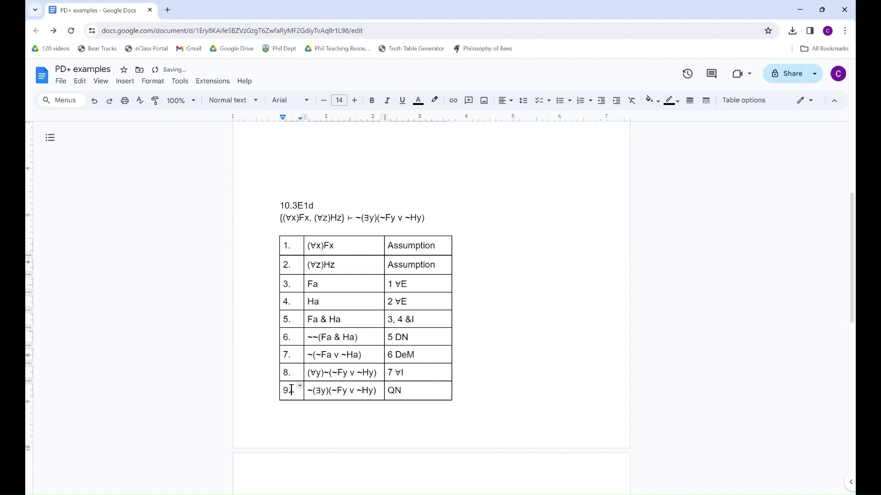
{"action": "left_click", "coordinate": [389, 392]}
{"action": "type", "text": "8"}
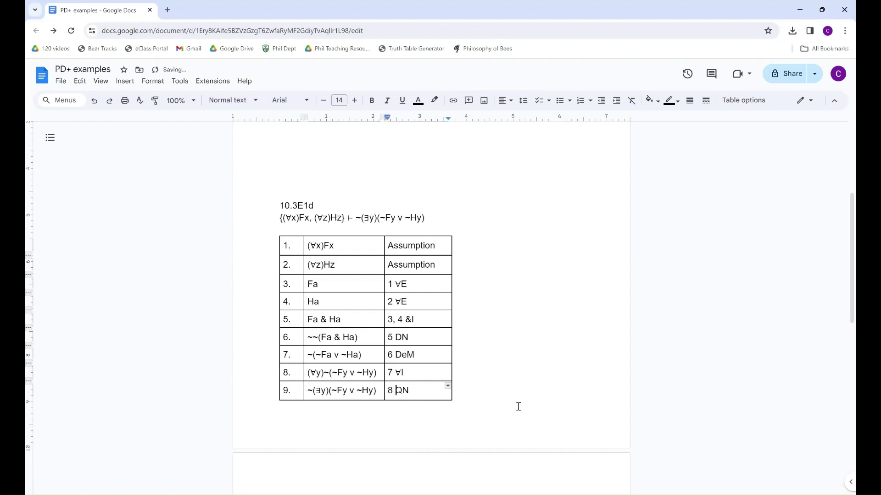